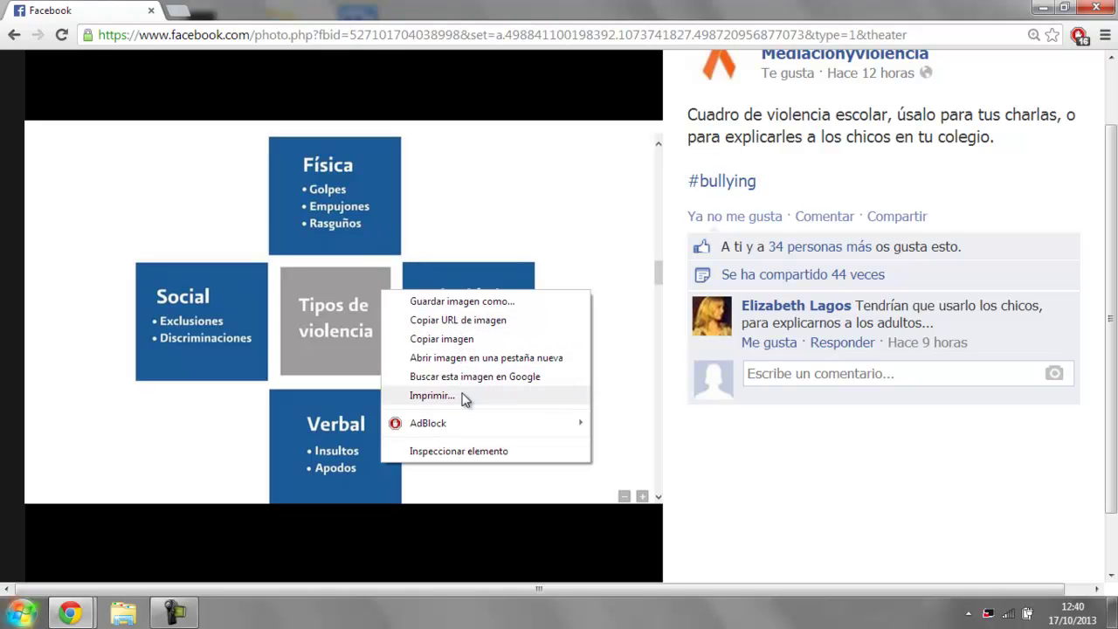
Step: Save the "Tipos de violencia" image as a JPEG in the Imágenes library, keeping the suggested file name
left_click(483, 301)
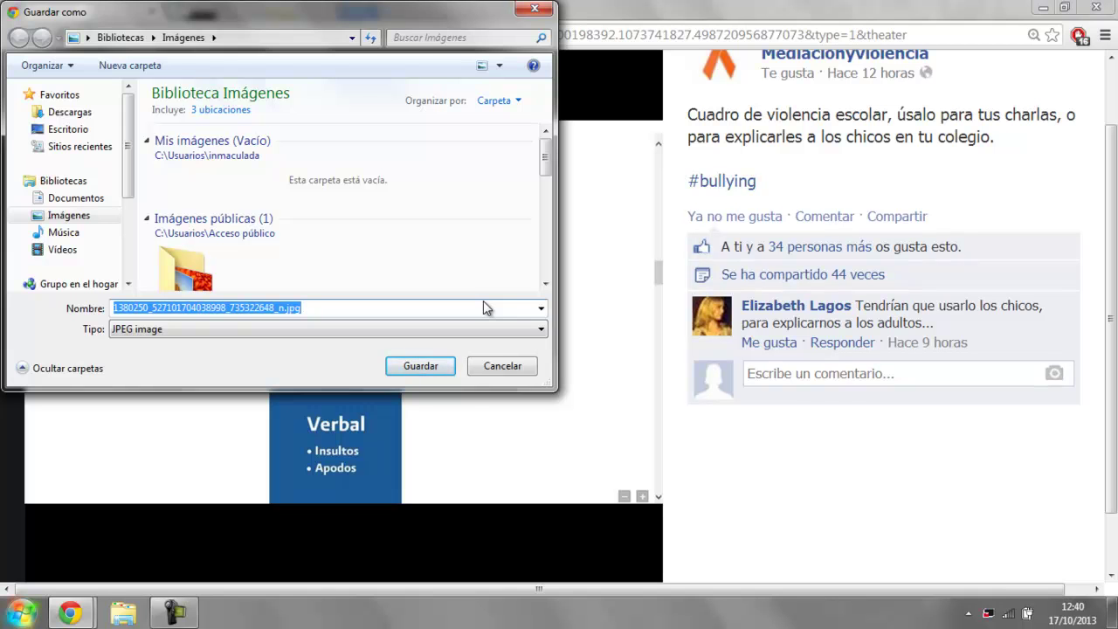
left_click_drag(321, 7, 504, 100)
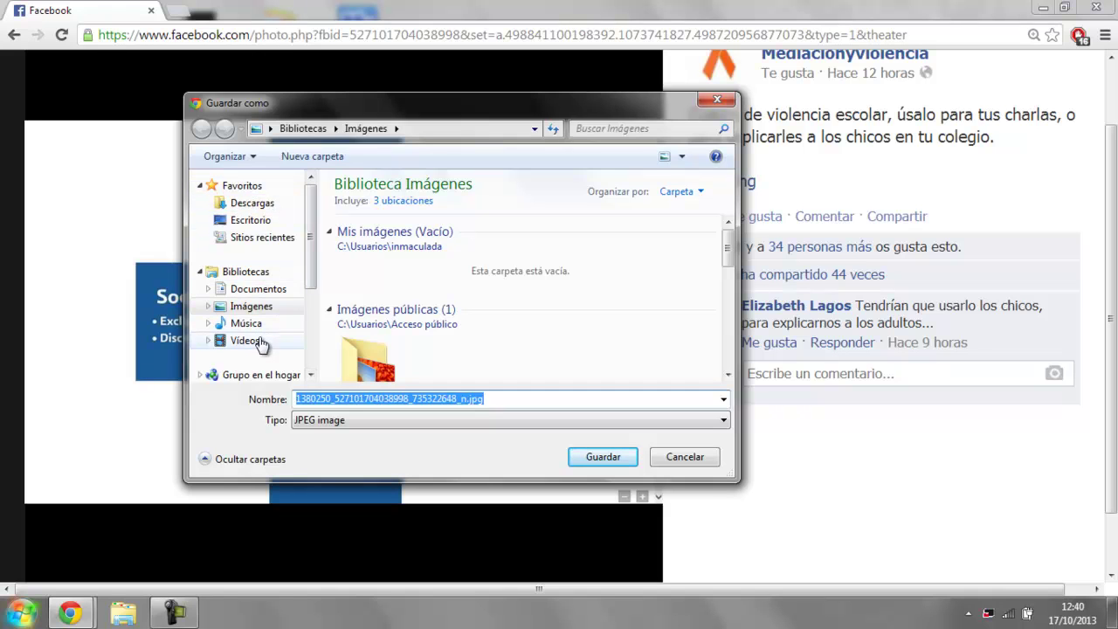
left_click(311, 376)
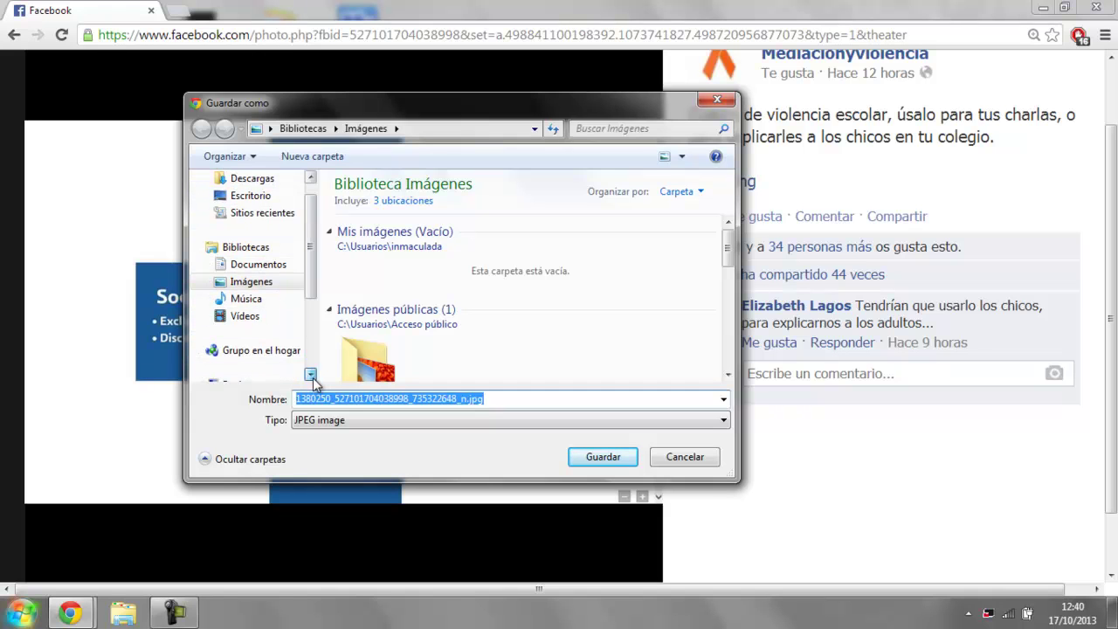
left_click(312, 376)
left_click(312, 377)
left_click(311, 377)
left_click(311, 376)
left_click_drag(313, 328, 313, 268)
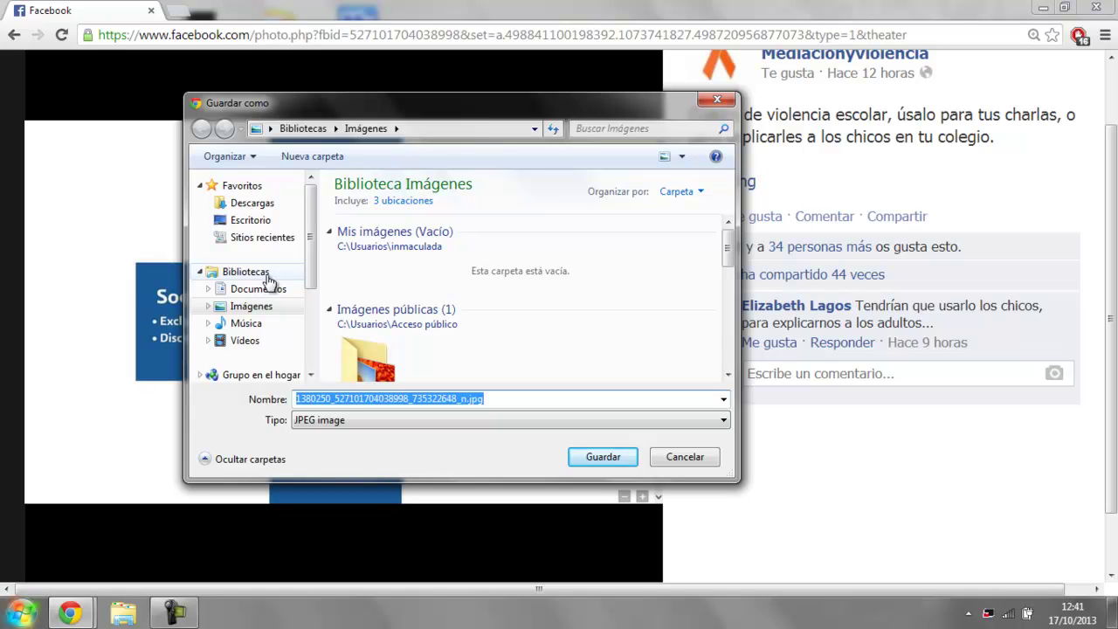
scroll(312, 300, "down", 1)
left_click_drag(313, 300, 309, 355)
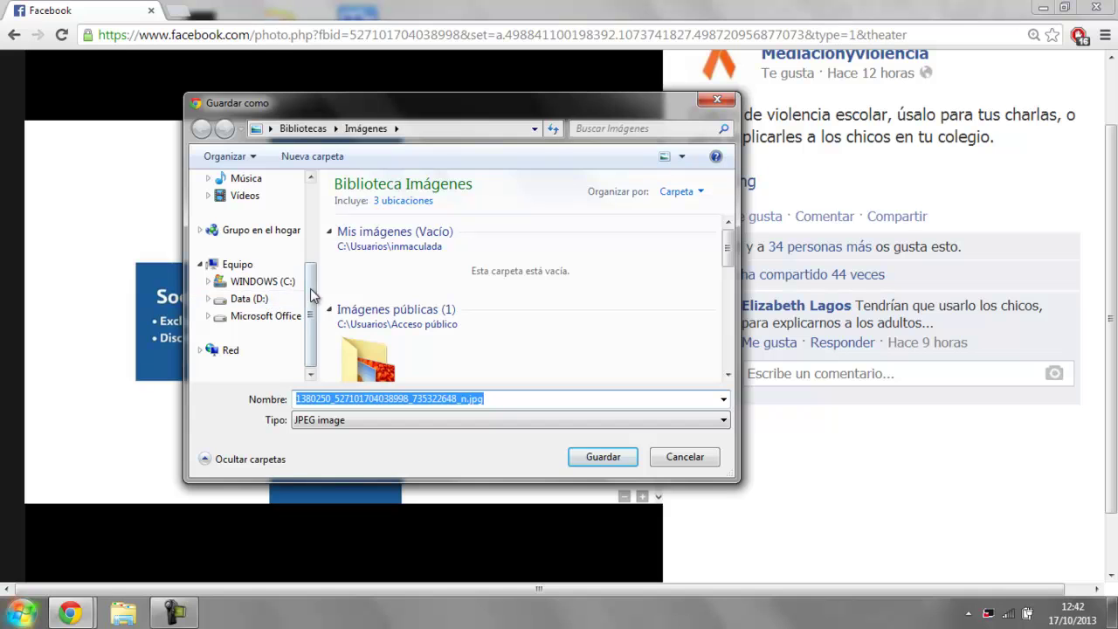
left_click_drag(316, 286, 321, 203)
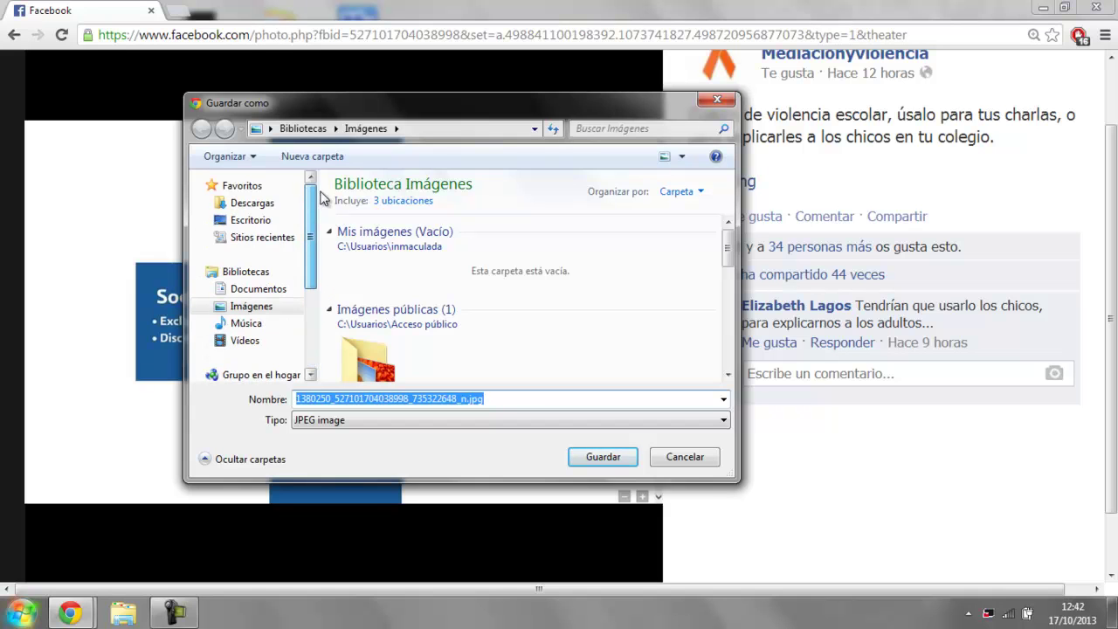
left_click(398, 242)
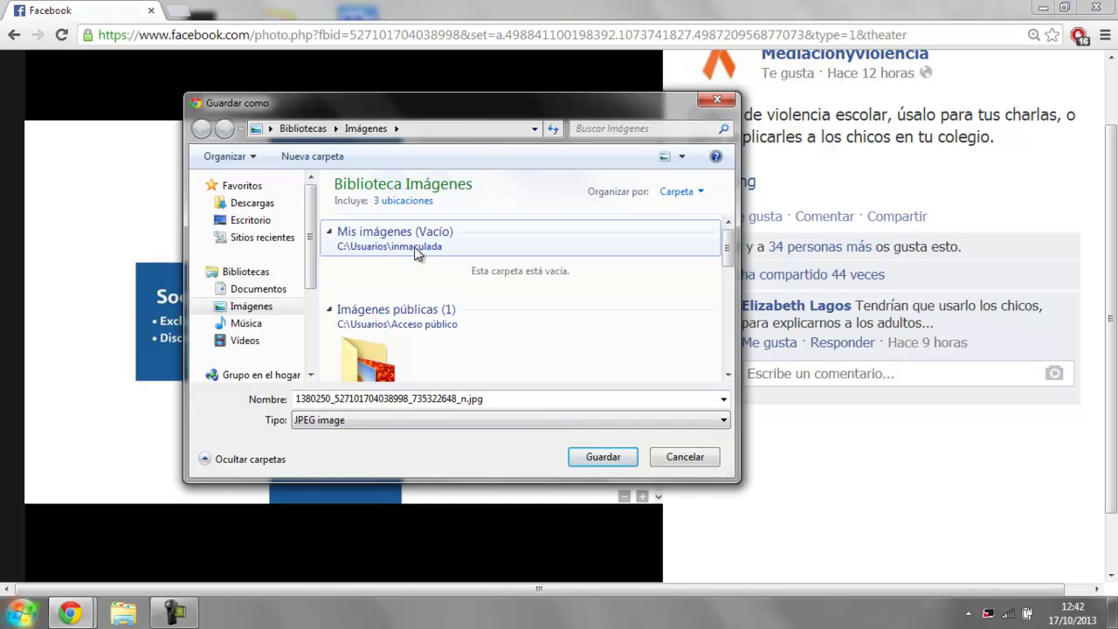
left_click(588, 464)
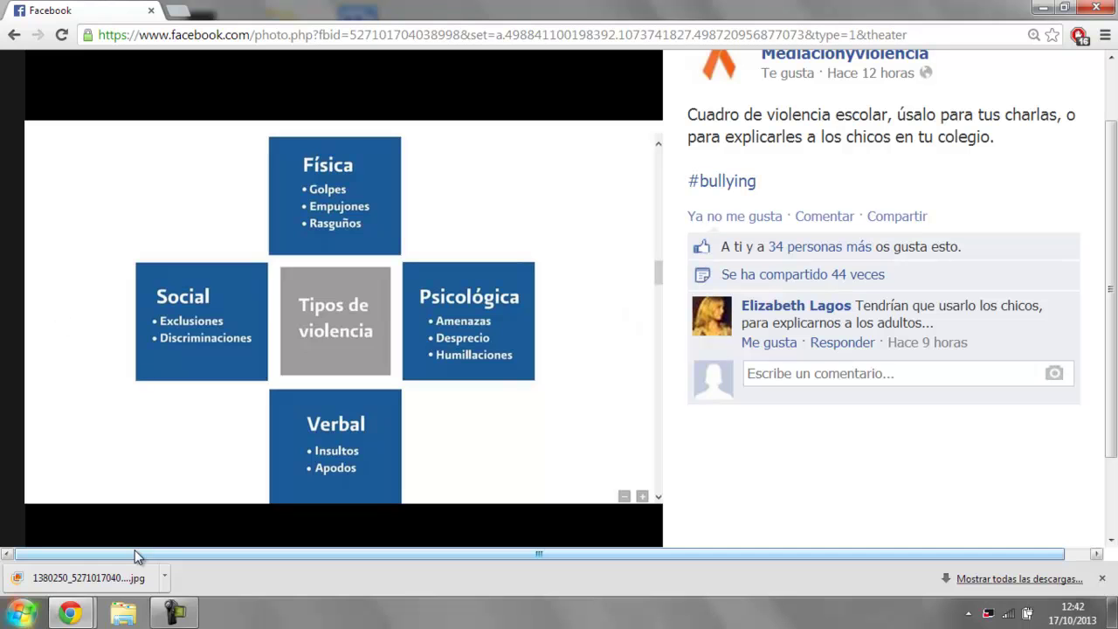
Step: View the downloaded image in the photo gallery viewer and close the viewer
left_click(86, 580)
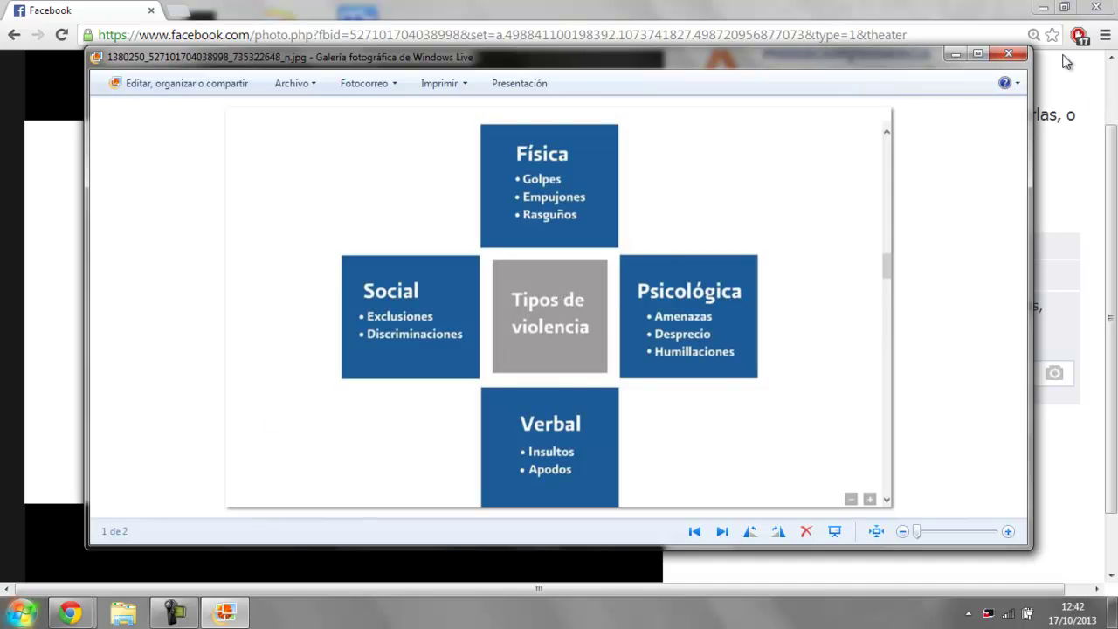
left_click(1003, 56)
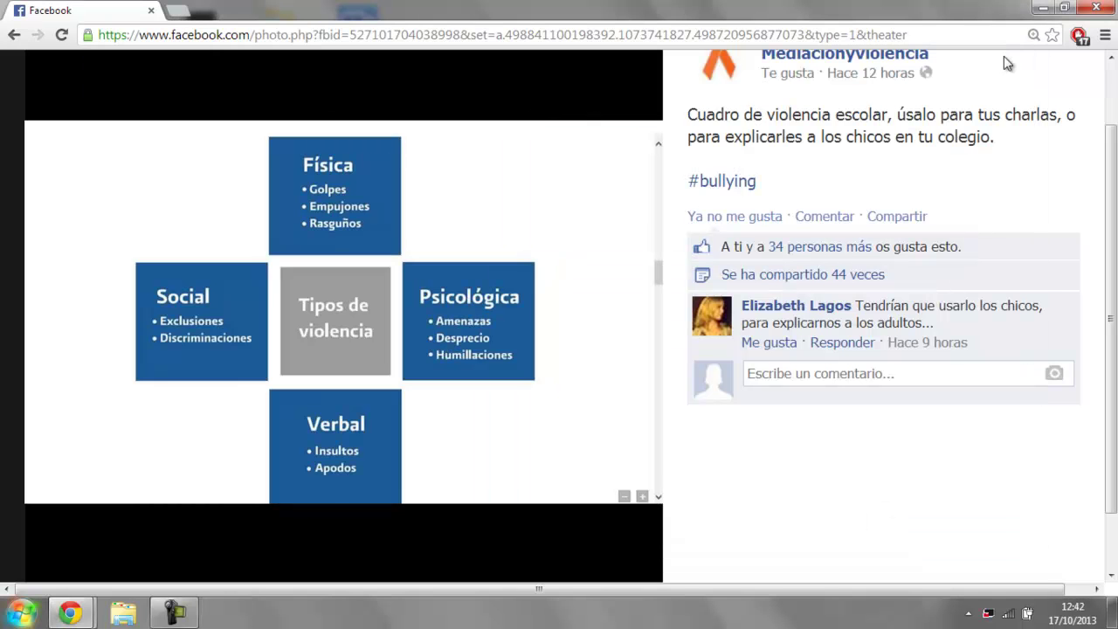
Step: Switch to Windows Explorer, look through the Imágenes library for the saved picture, and close the window
left_click(125, 614)
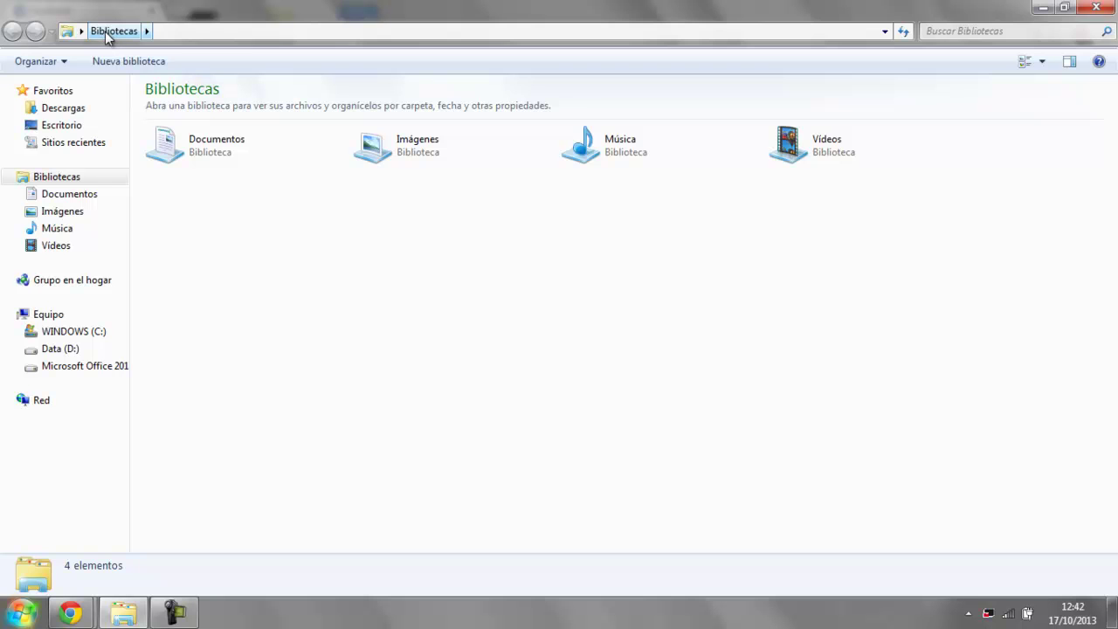
double_click(376, 145)
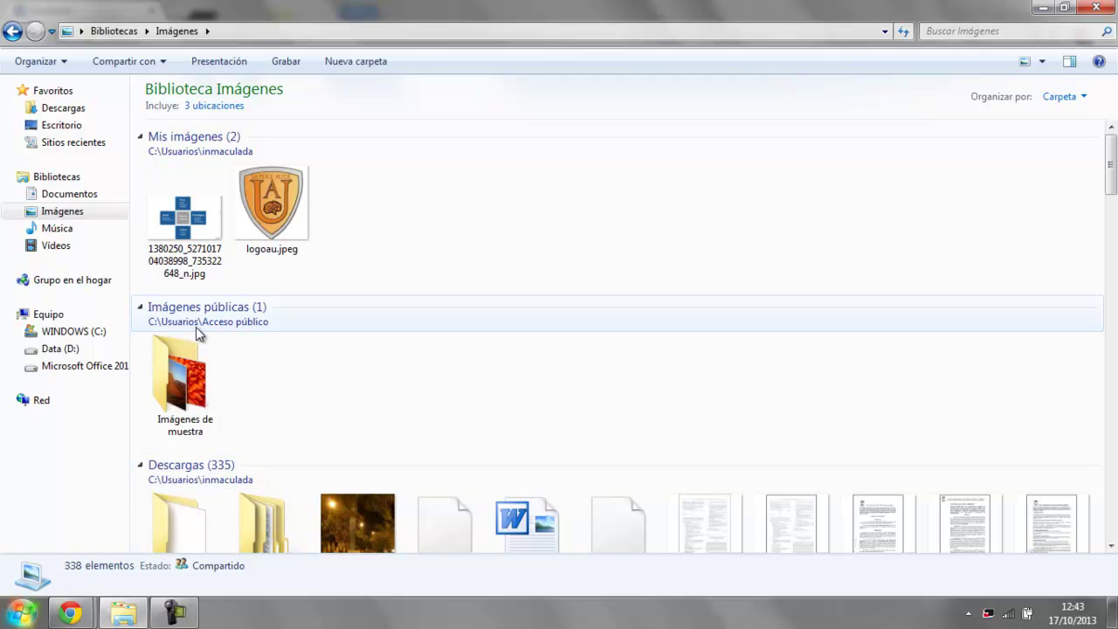
scroll(408, 357, "down", 10)
scroll(407, 360, "down", 5)
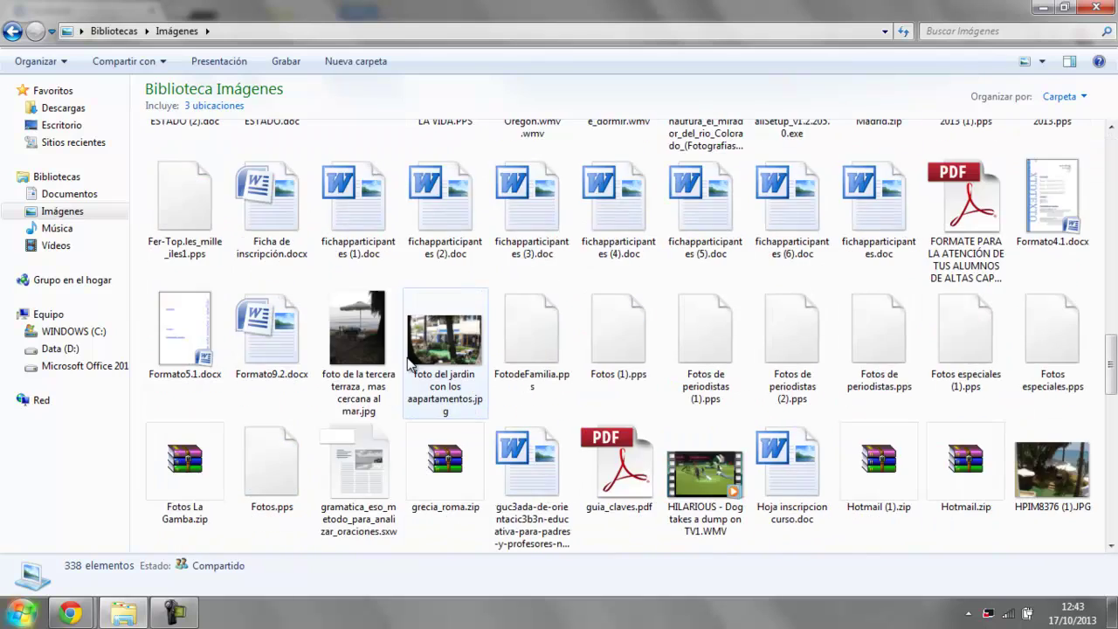
scroll(408, 361, "up", 15)
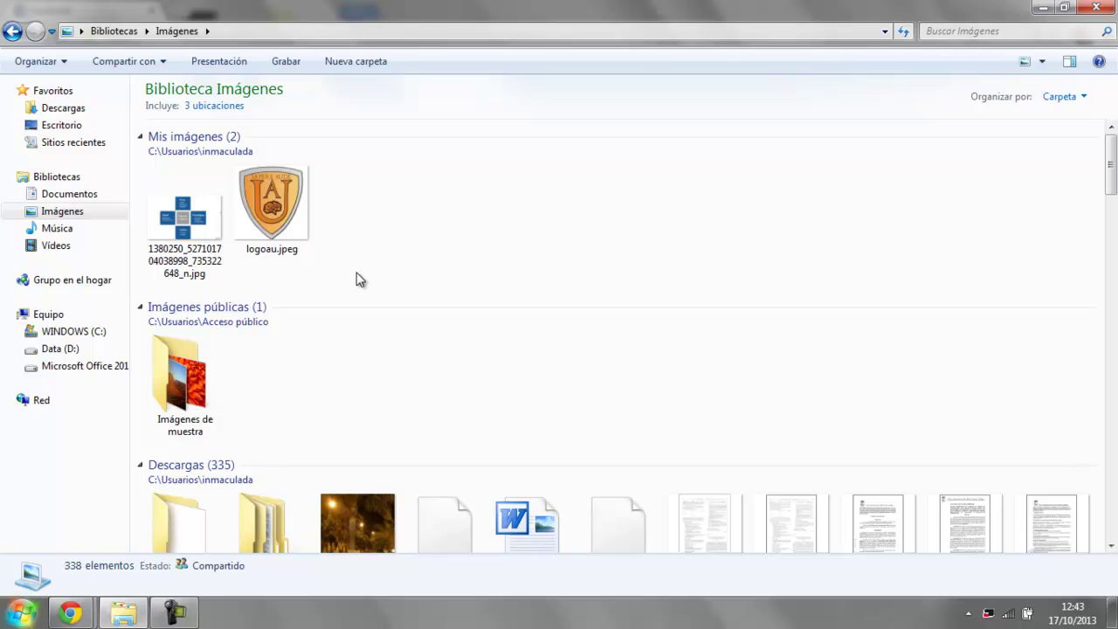
left_click(1096, 8)
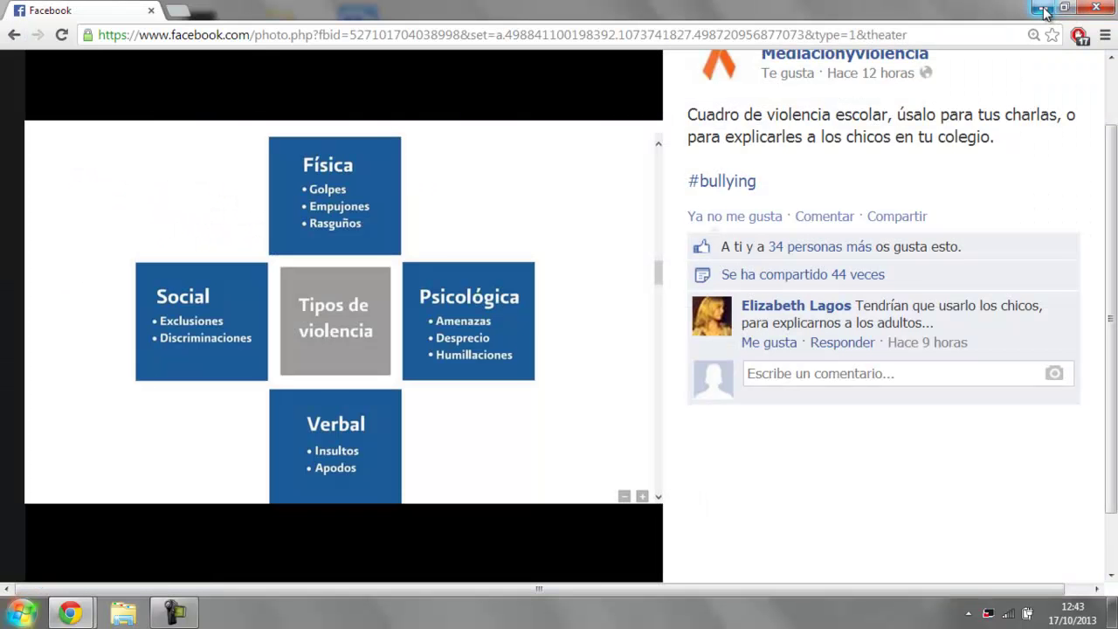
Step: Minimize the browser, open Mis imágenes in the user's personal folder, and add the Imágenes library to Favoritos
left_click(1044, 9)
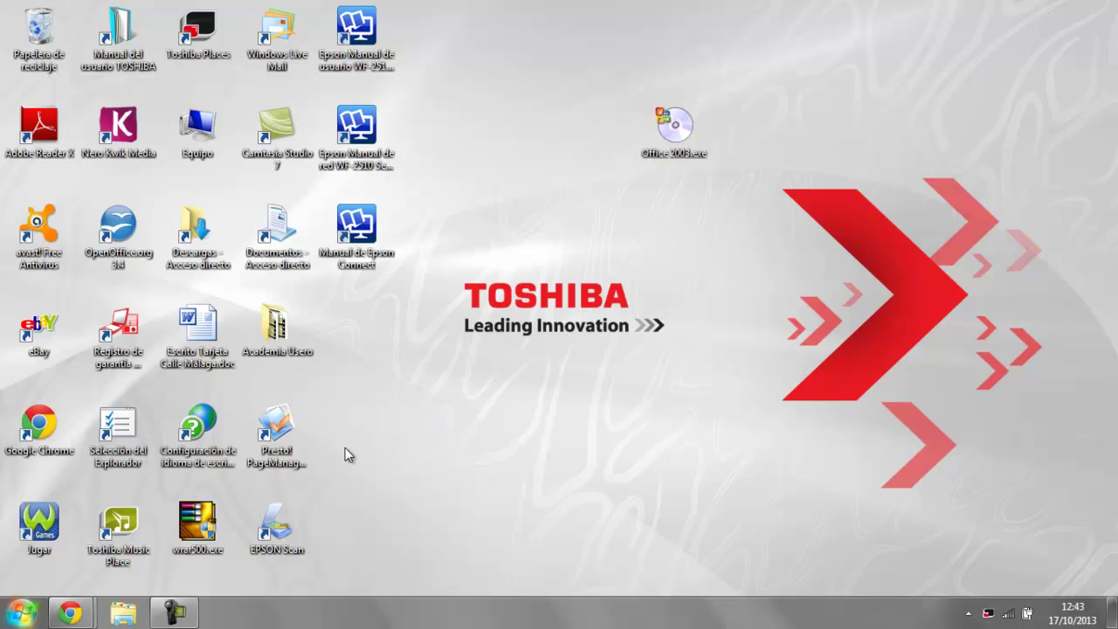
left_click(17, 613)
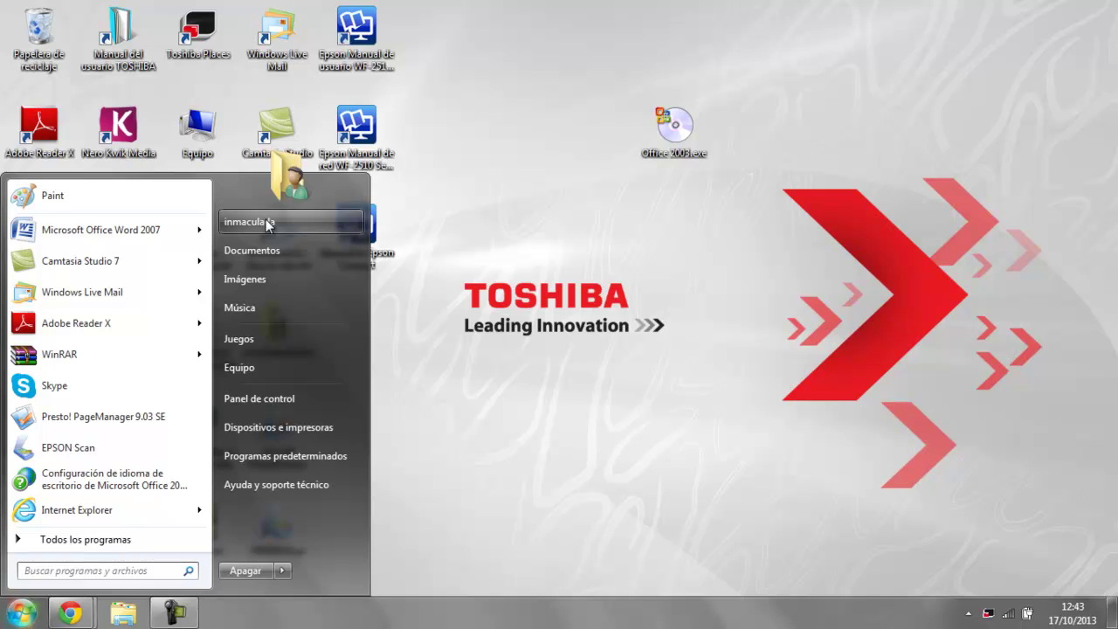
left_click(253, 222)
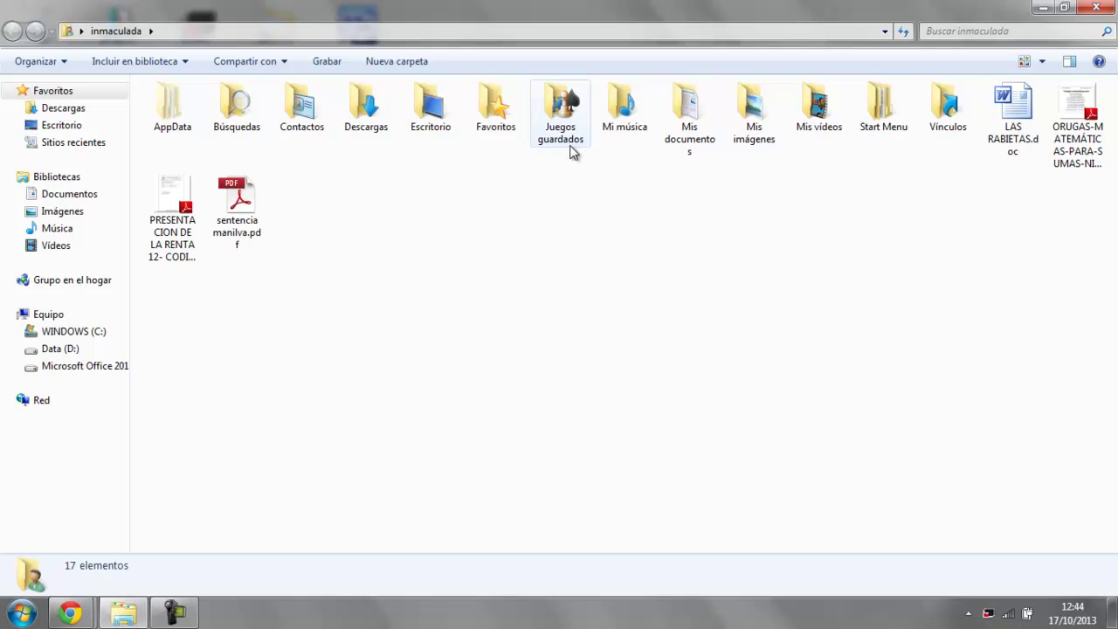
mouse_move(572, 151)
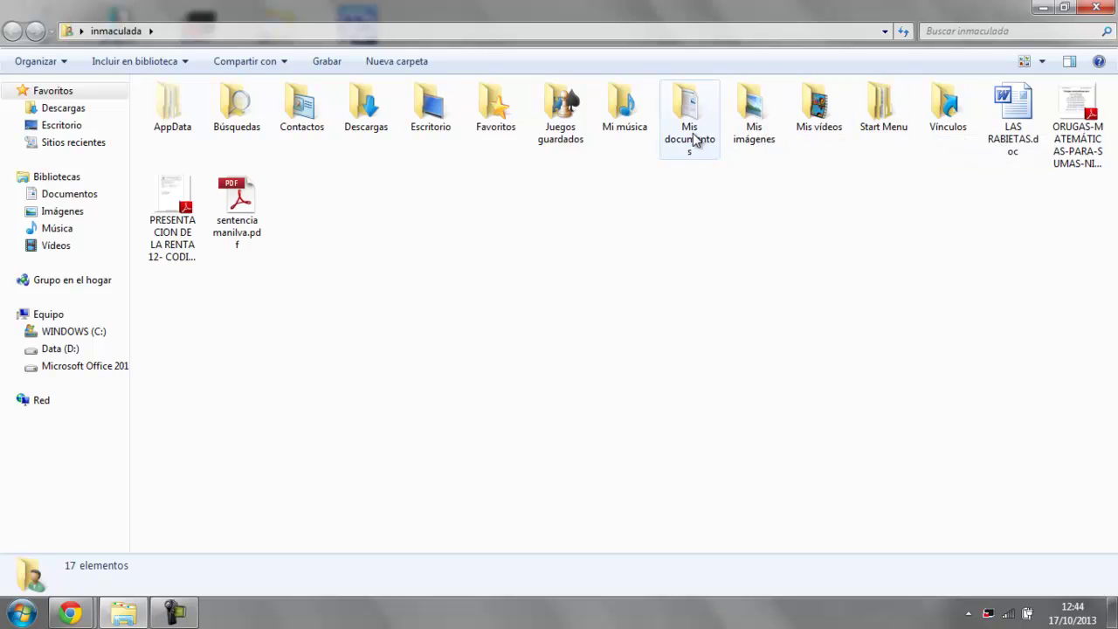
double_click(761, 116)
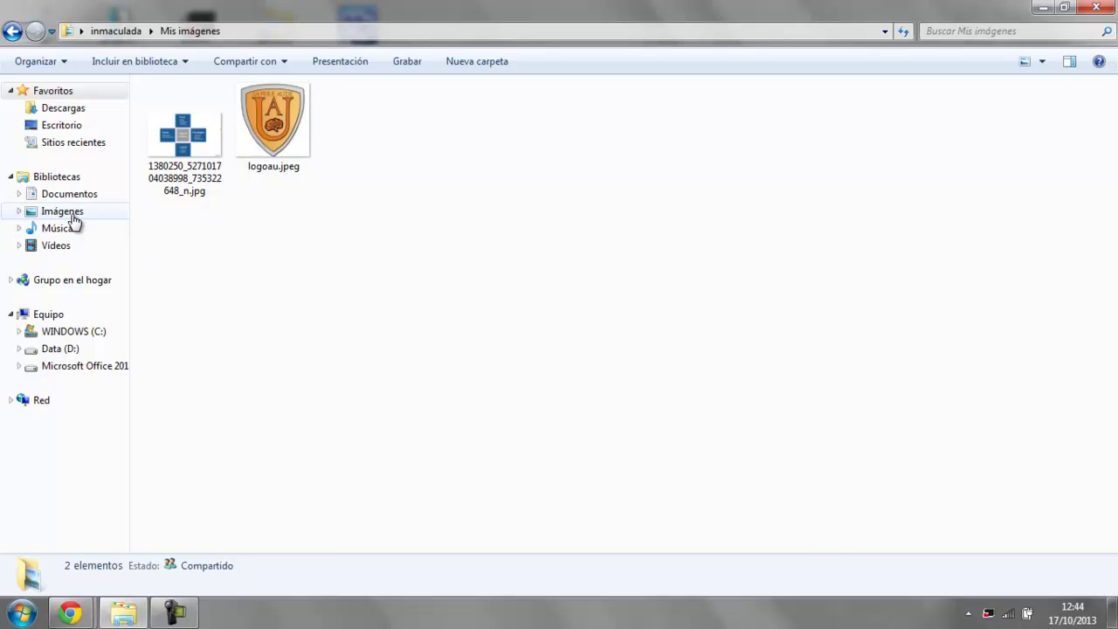
left_click_drag(73, 221, 72, 163)
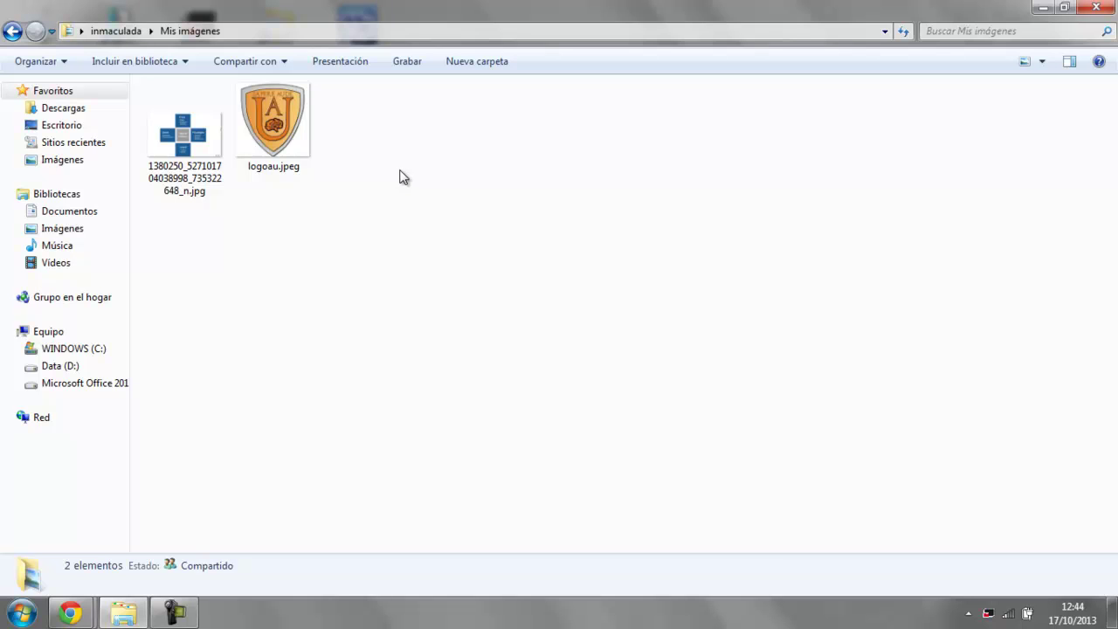
Step: Rename the downloaded "Tipos de violencia" image file as acosoescolar01.jpg
left_click(210, 144)
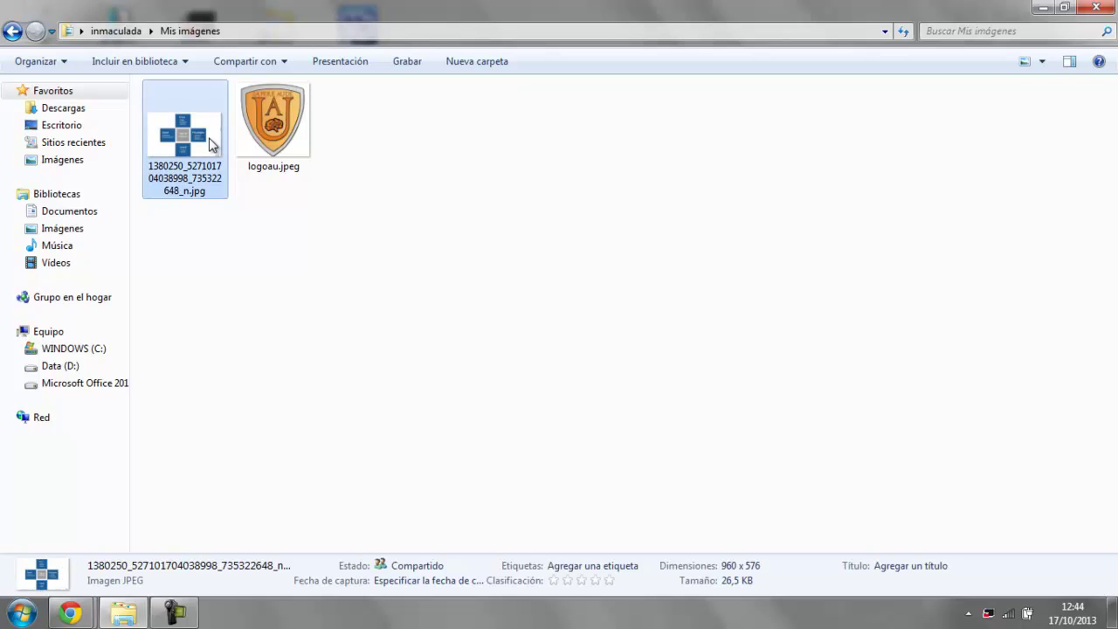
right_click(210, 135)
left_click(272, 560)
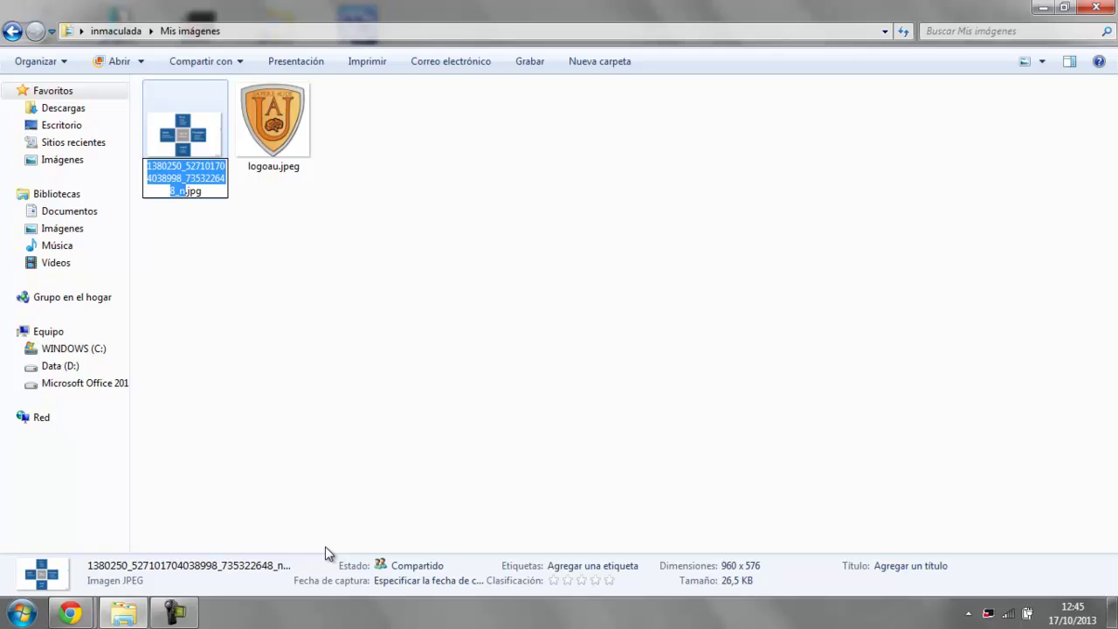
type("acosoescolar")
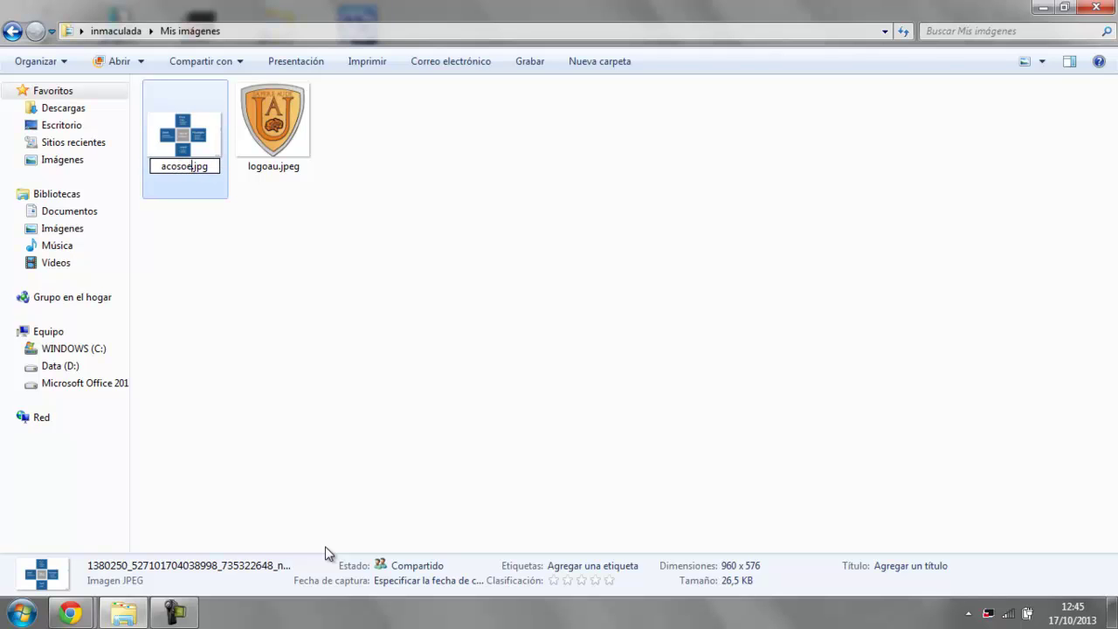
type("01")
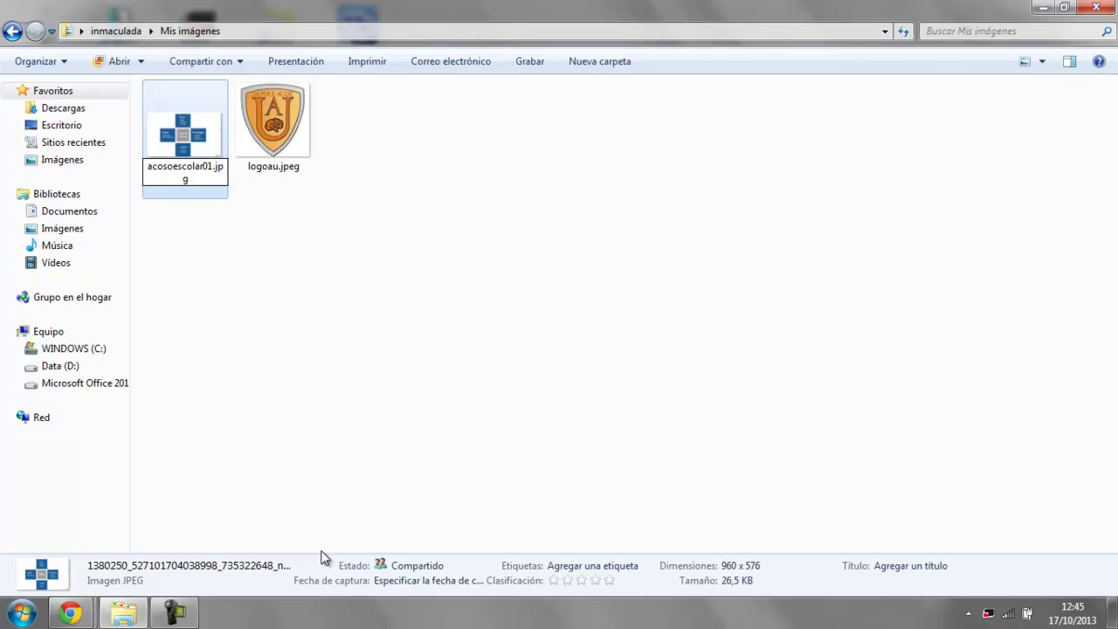
key("Return")
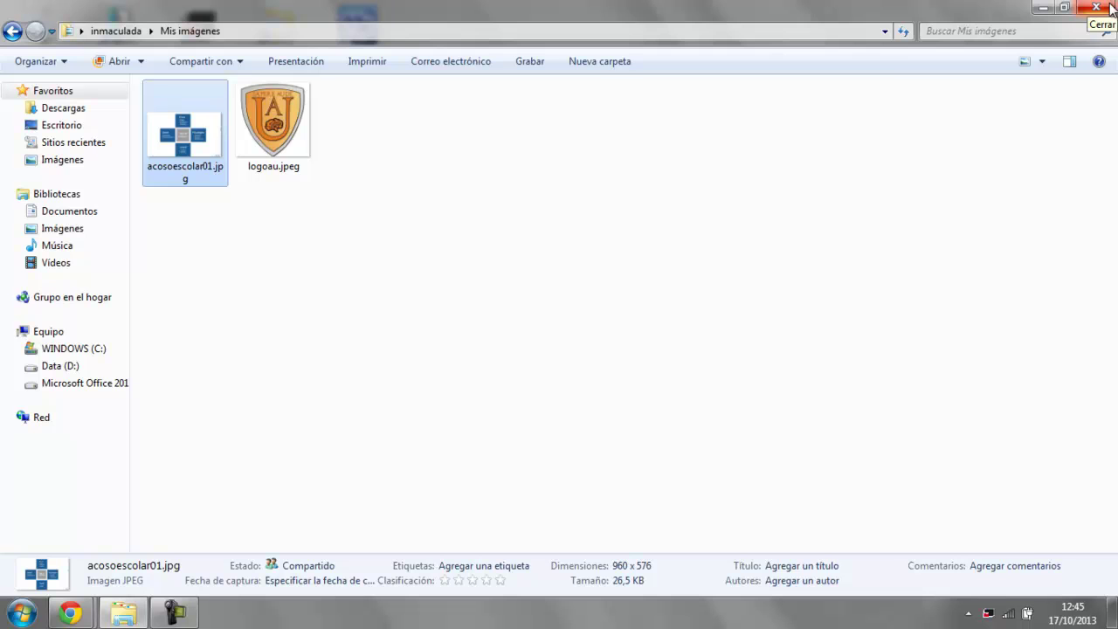
left_click(172, 614)
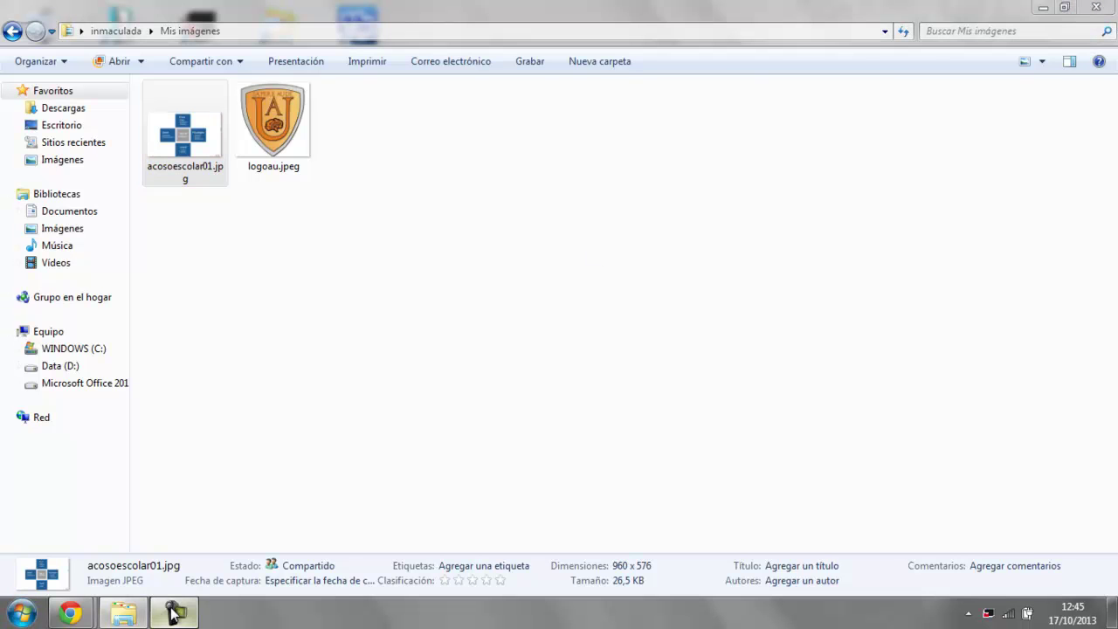